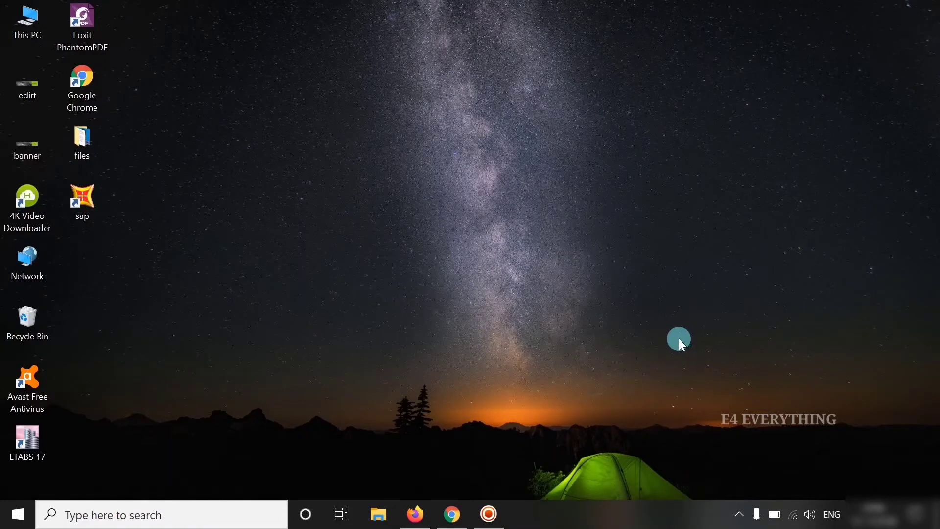
# Go to Settings > Network & Internet > VPN and start adding a VPN connection.
pyautogui.click(16, 514)
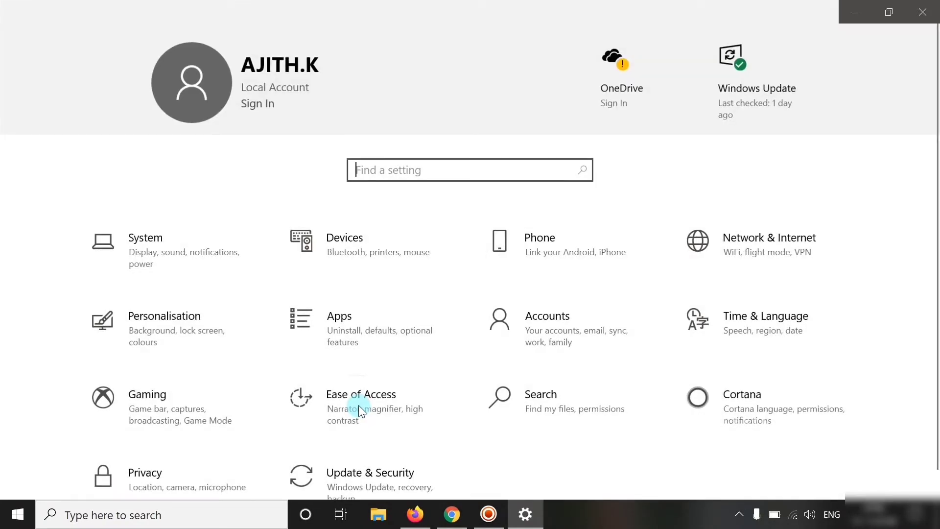
pyautogui.click(782, 246)
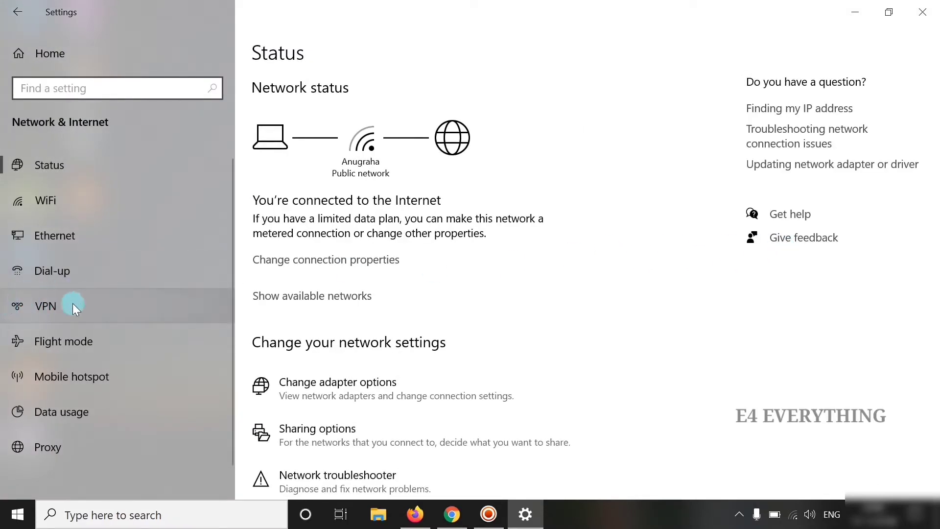
pyautogui.click(58, 305)
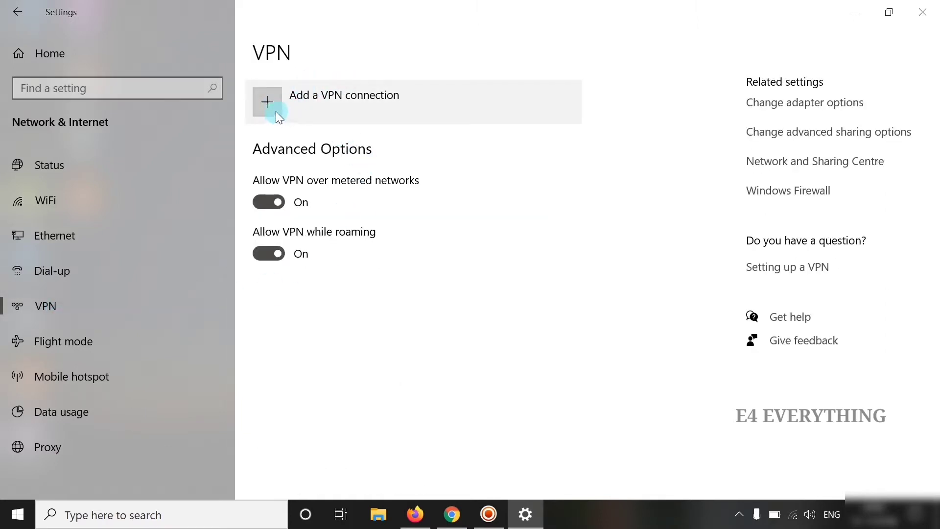
pyautogui.click(269, 107)
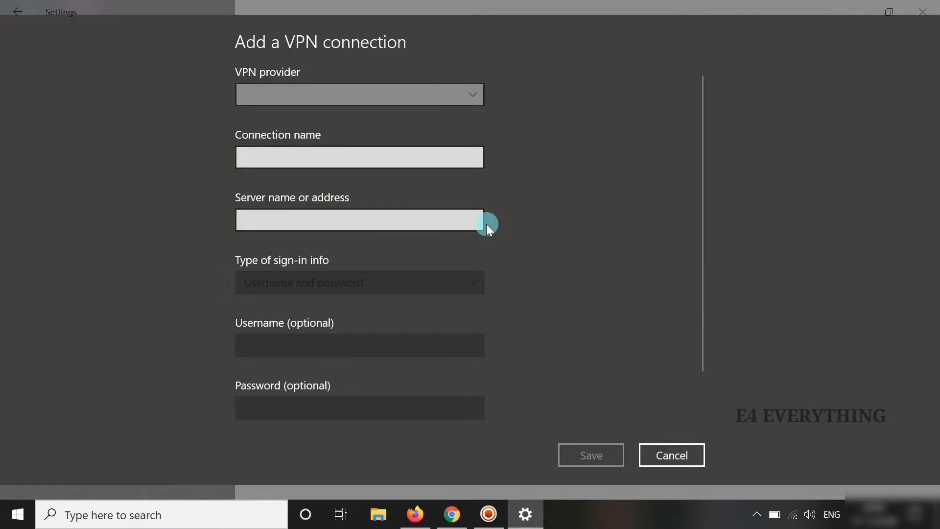
# Search 'vpnbook' in Chrome and open VPNBook's free VPN page showing PPTP servers and credentials.
pyautogui.click(452, 514)
pyautogui.write('vpnb')
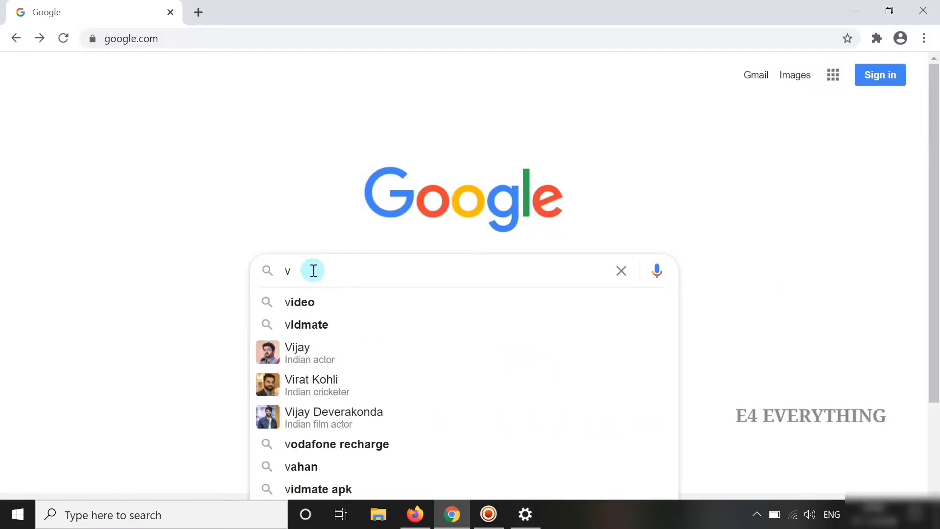
pyautogui.write('ook')
pyautogui.press('Return')
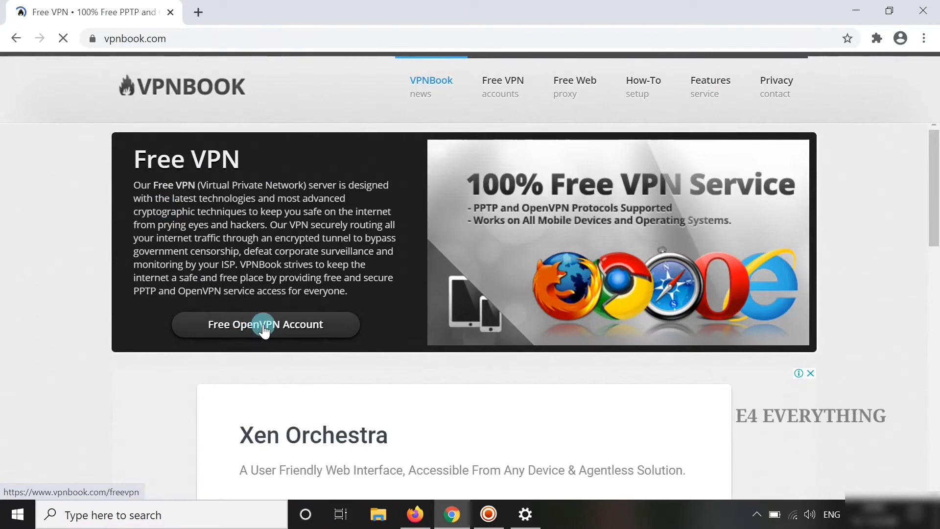
pyautogui.click(260, 327)
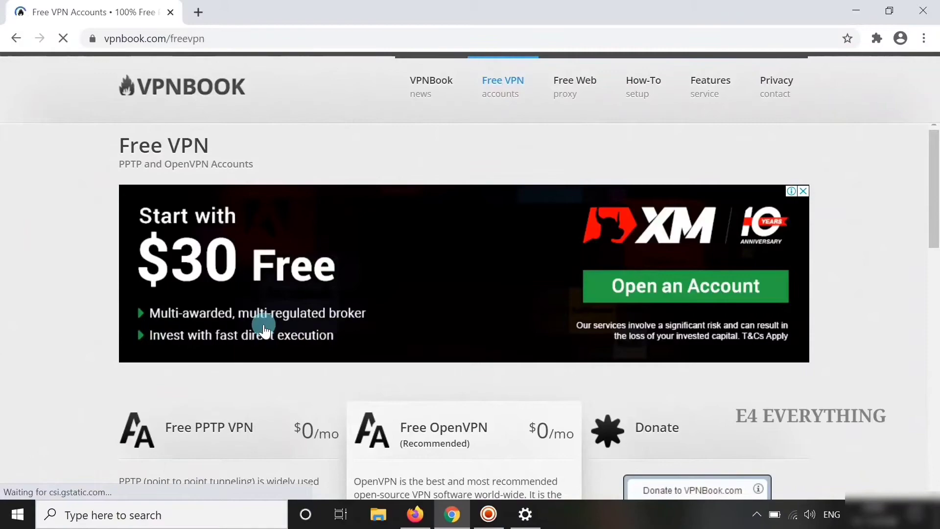
pyautogui.scroll(-3, 109, 318)
pyautogui.scroll(-3, 113, 325)
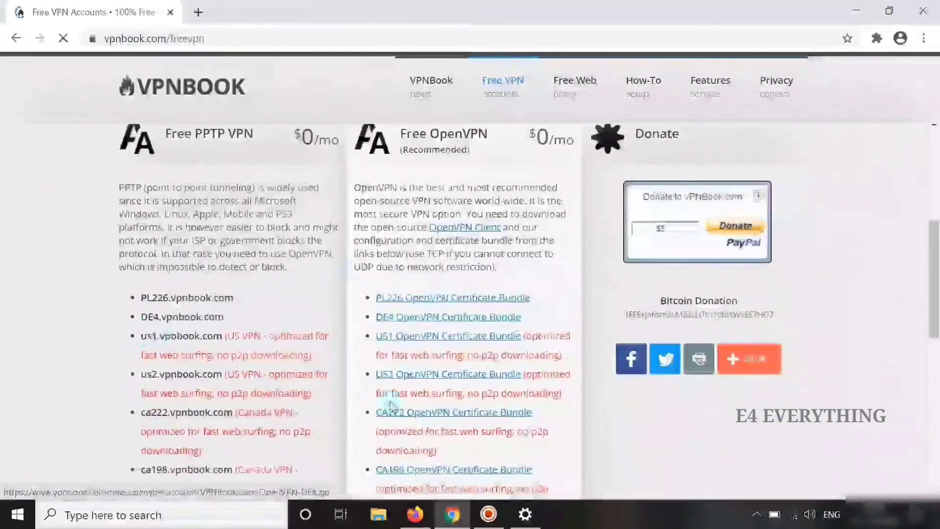
pyautogui.scroll(-1, 146, 289)
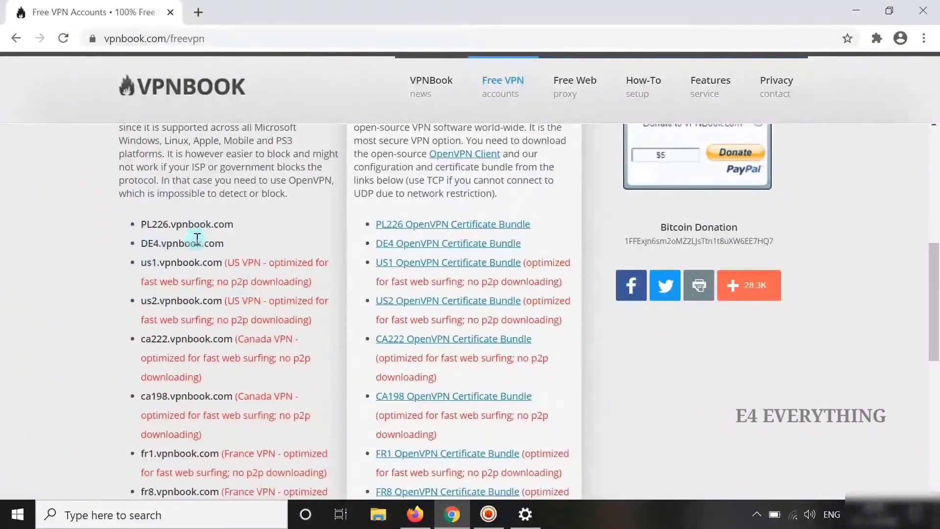
pyautogui.scroll(-3, 305, 310)
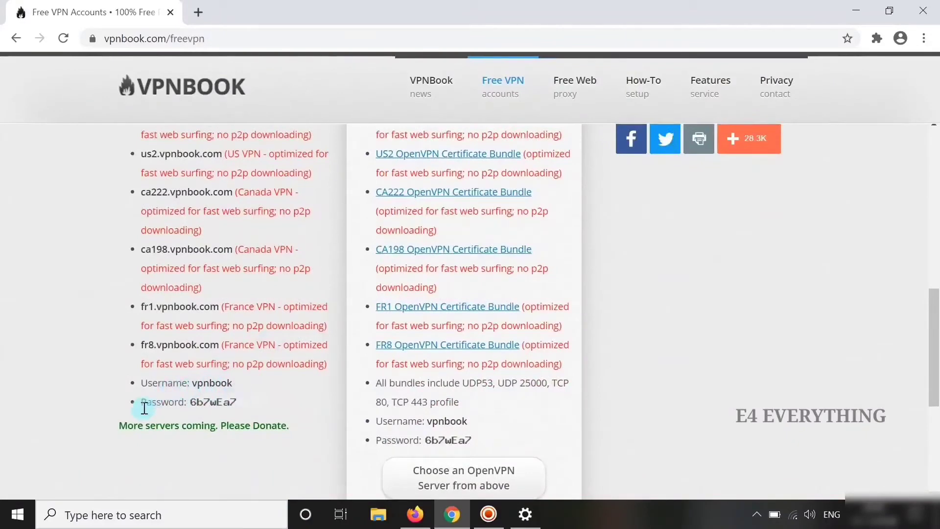
pyautogui.scroll(2, 92, 346)
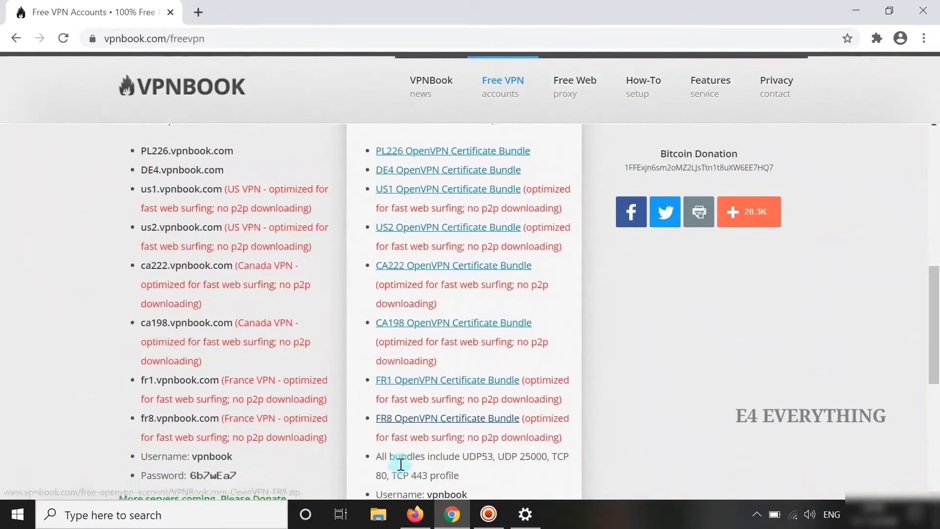
# Set the VPN provider to Windows (built-in) and begin naming the connection vpnbook.
pyautogui.click(526, 514)
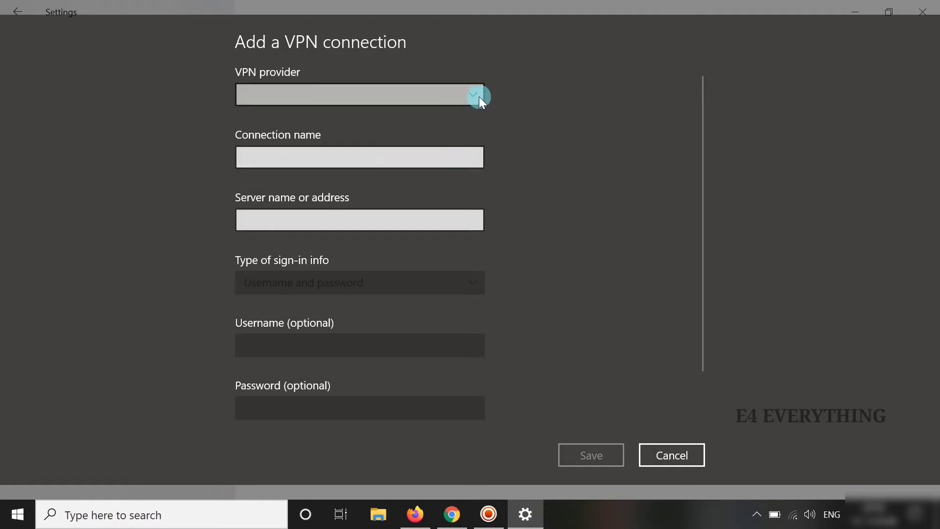
pyautogui.click(464, 96)
pyautogui.click(280, 96)
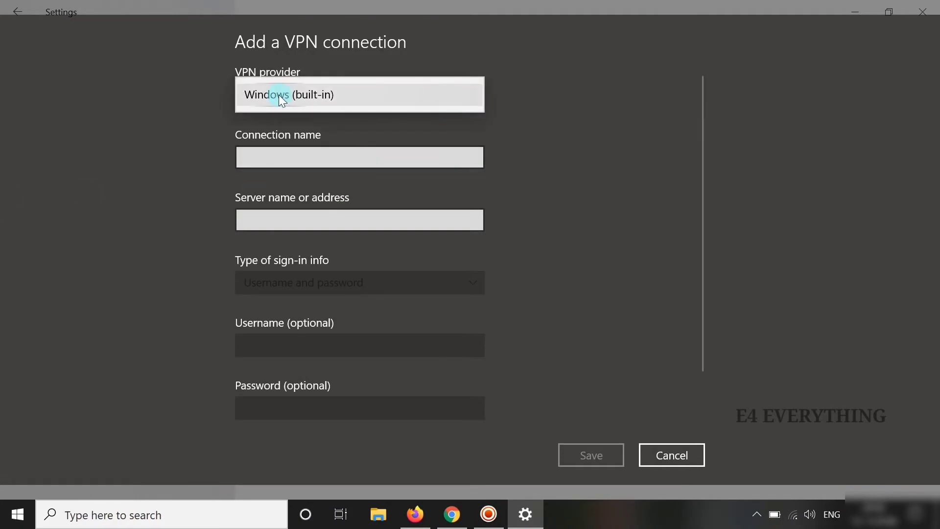
pyautogui.click(280, 97)
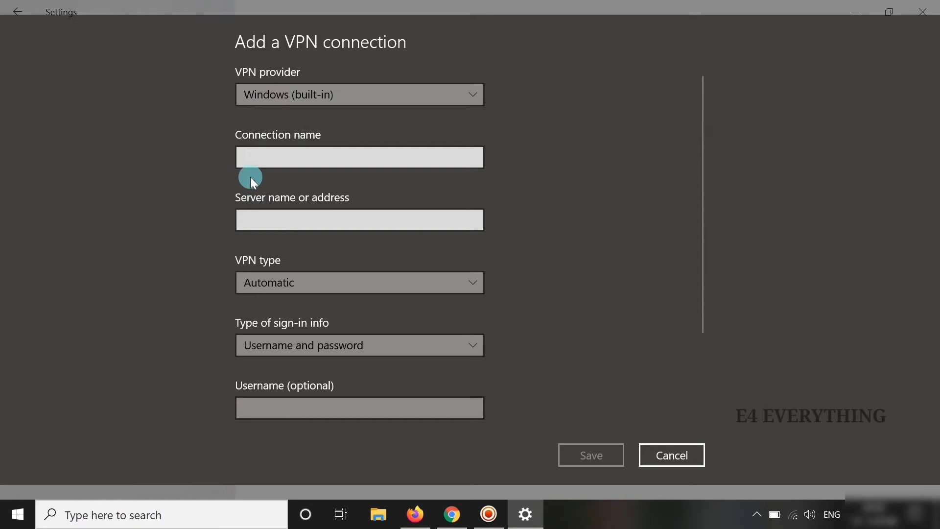
pyautogui.click(272, 159)
pyautogui.write('vpnbook')
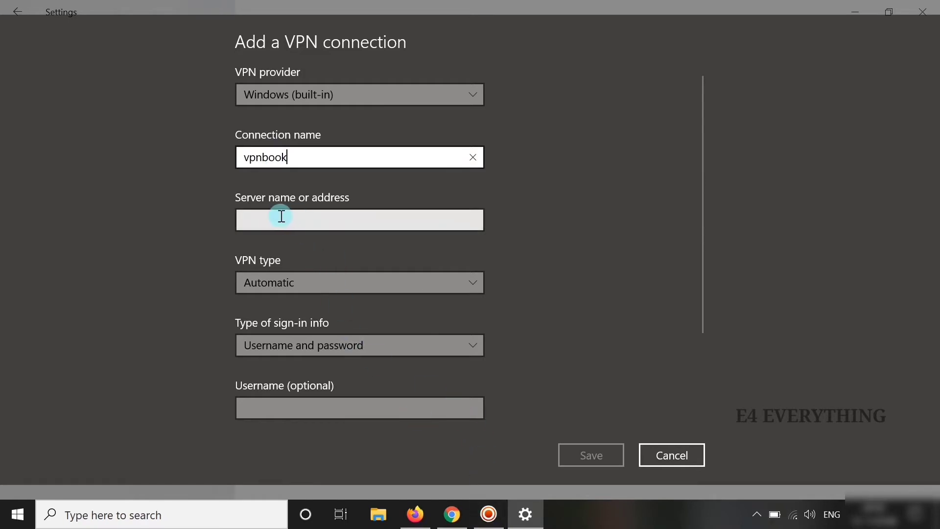
# Copy us2.vpnbook.com from the VPNBook page into the server name field.
pyautogui.click(455, 513)
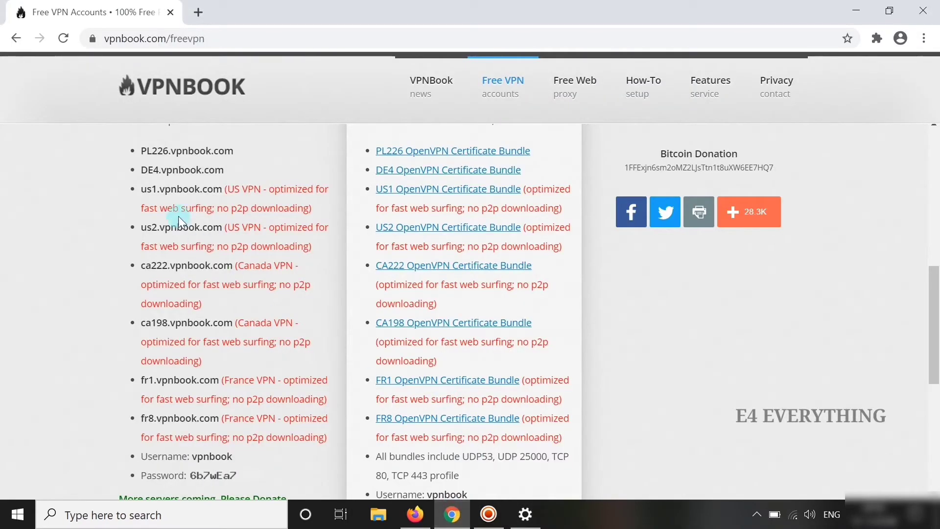
pyautogui.click(159, 191)
pyautogui.moveTo(141, 228); pyautogui.dragTo(213, 227)
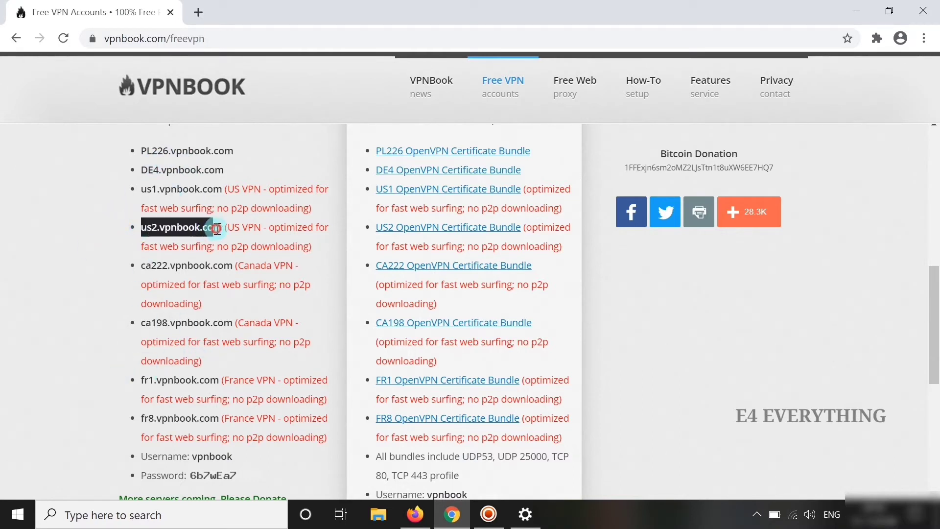
pyautogui.rightClick(213, 227)
pyautogui.click(234, 236)
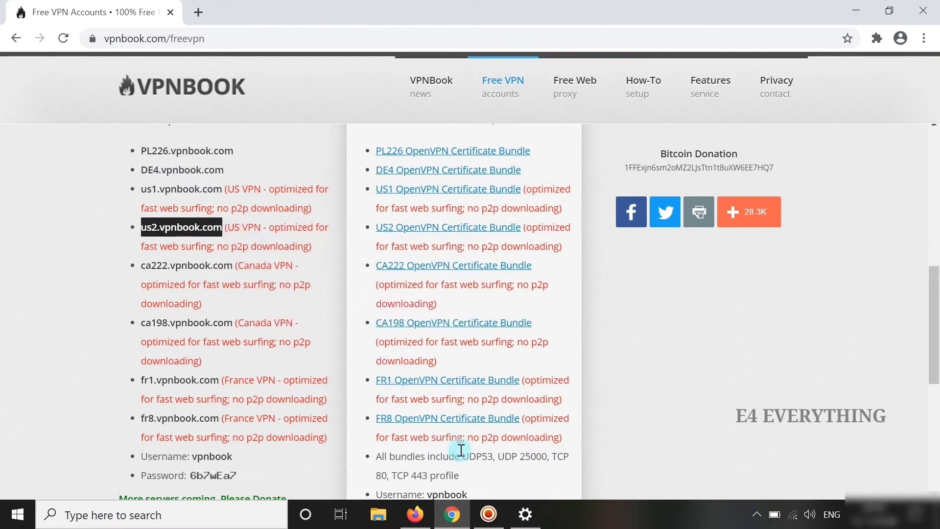
pyautogui.click(525, 514)
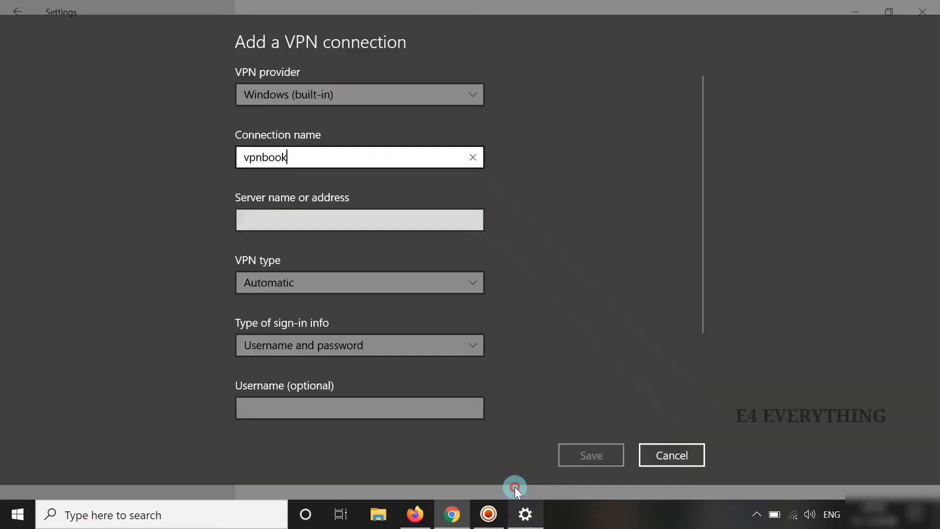
pyautogui.click(311, 223)
pyautogui.rightClick(313, 223)
pyautogui.click(312, 205)
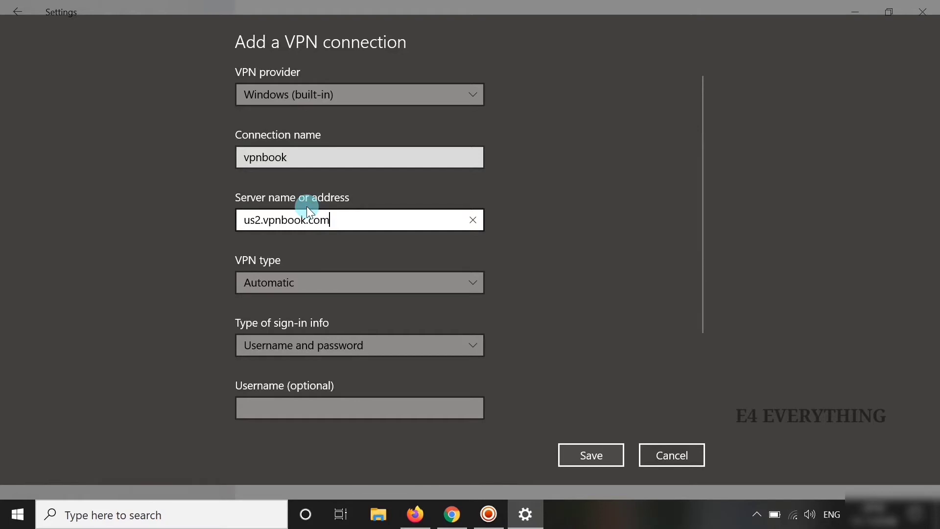
# Set the VPN type to PPTP and save the vpnbook connection.
pyautogui.click(394, 285)
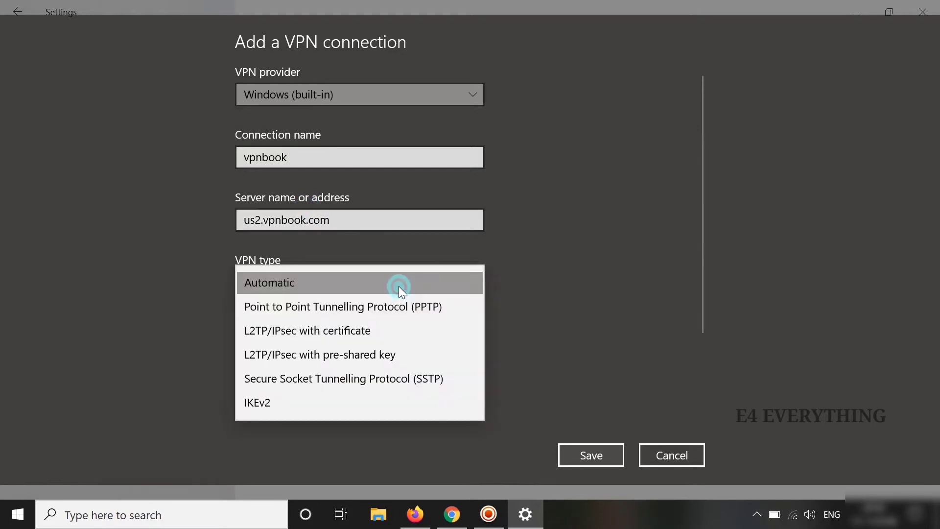
pyautogui.click(377, 308)
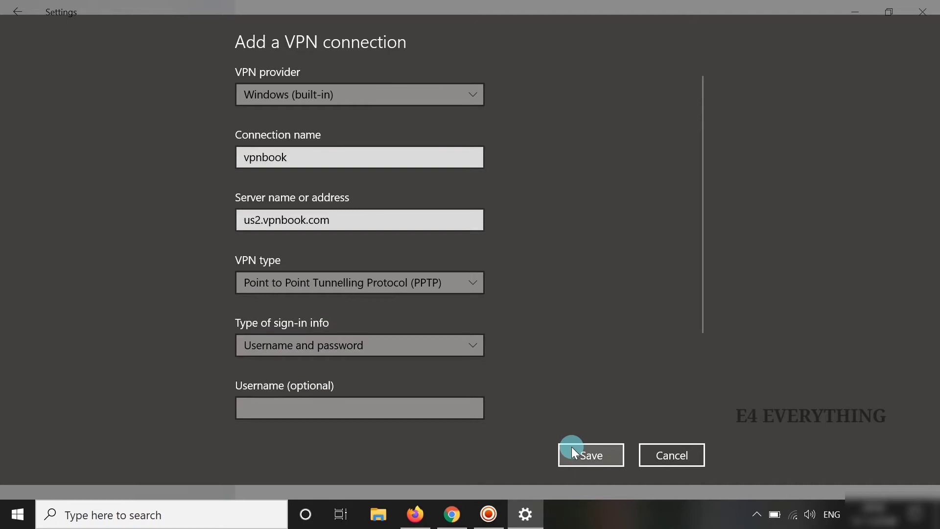
pyautogui.click(598, 456)
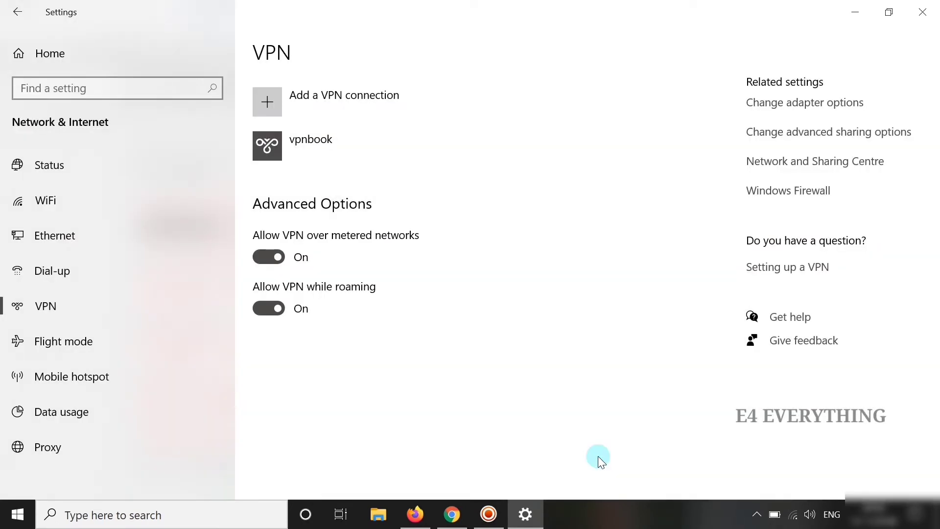
# In a new Chrome tab, Google 'what is my ip' to see the current public IP.
pyautogui.click(451, 514)
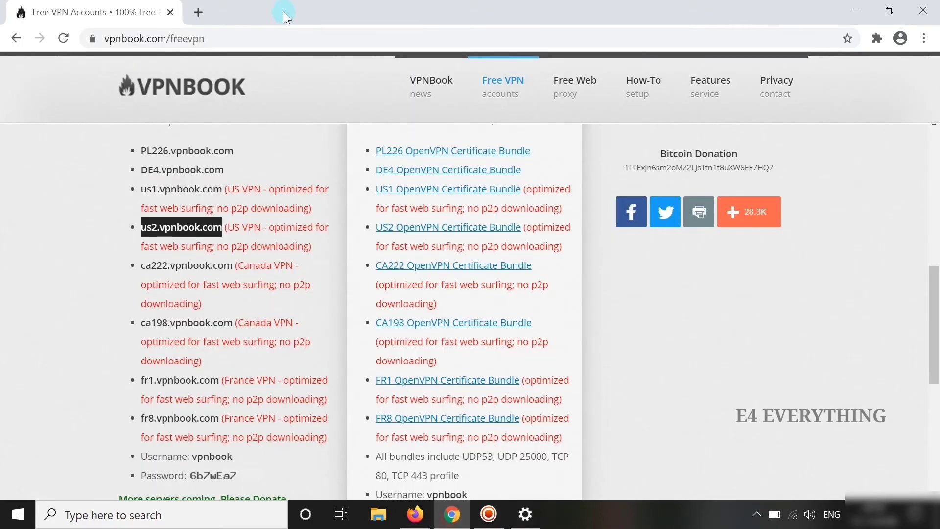
pyautogui.click(198, 12)
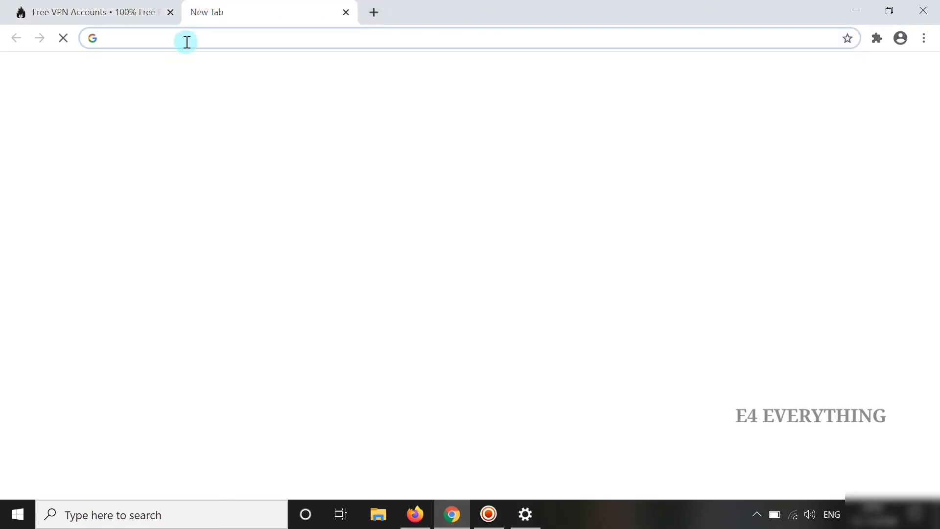
pyautogui.write('google.com')
pyautogui.press('Return')
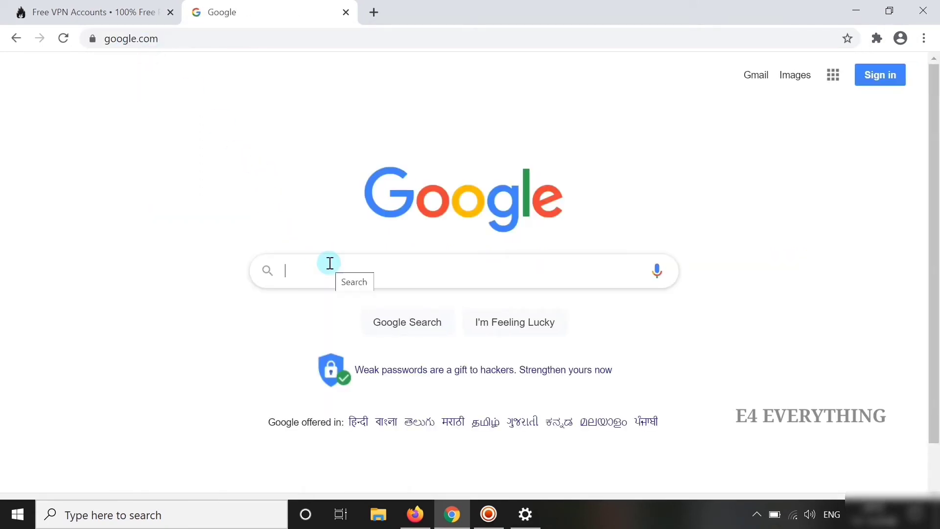
pyautogui.write('what')
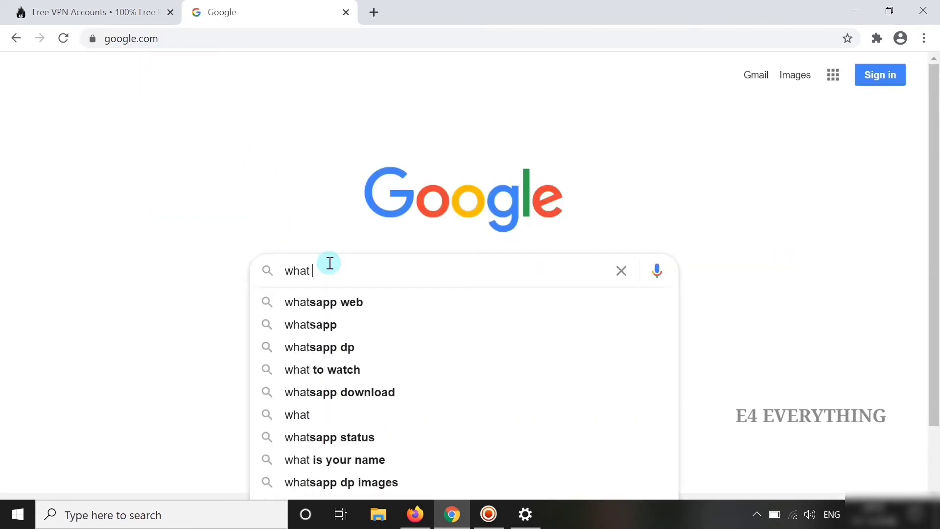
pyautogui.write(' is my')
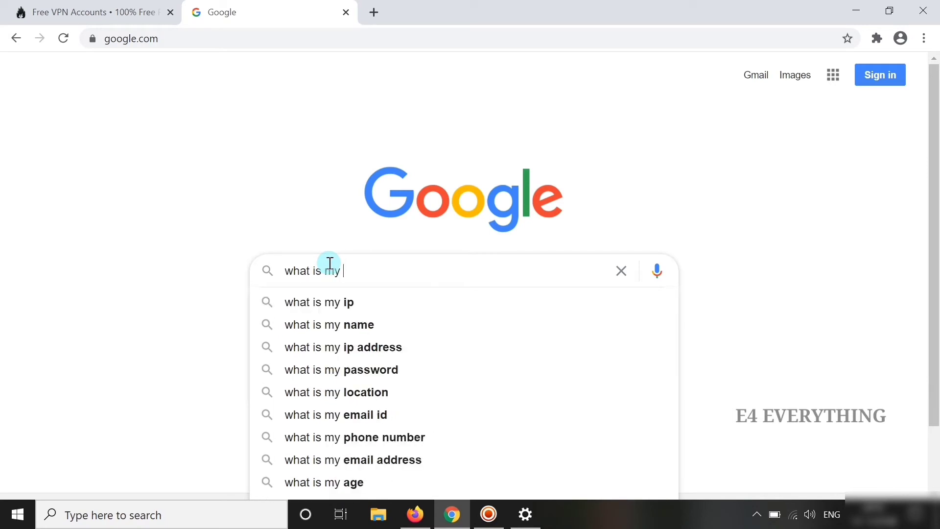
pyautogui.write(' ip')
pyautogui.press('Return')
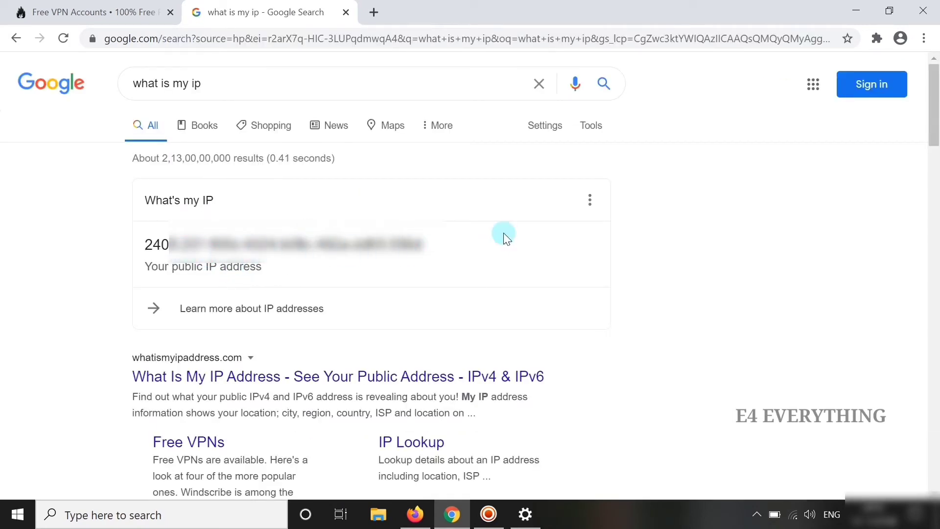
# Start connecting the vpnbook VPN from the VPN settings page.
pyautogui.click(525, 514)
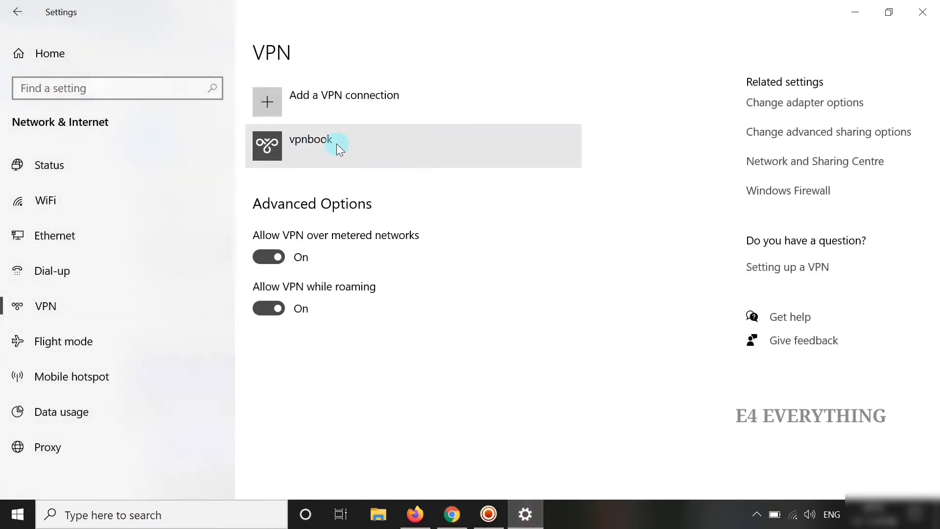
pyautogui.click(313, 147)
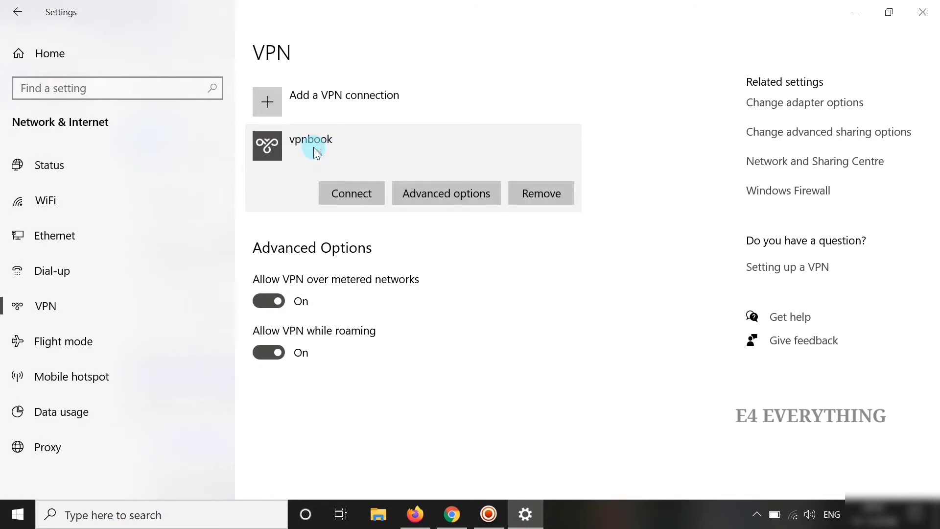
pyautogui.click(351, 195)
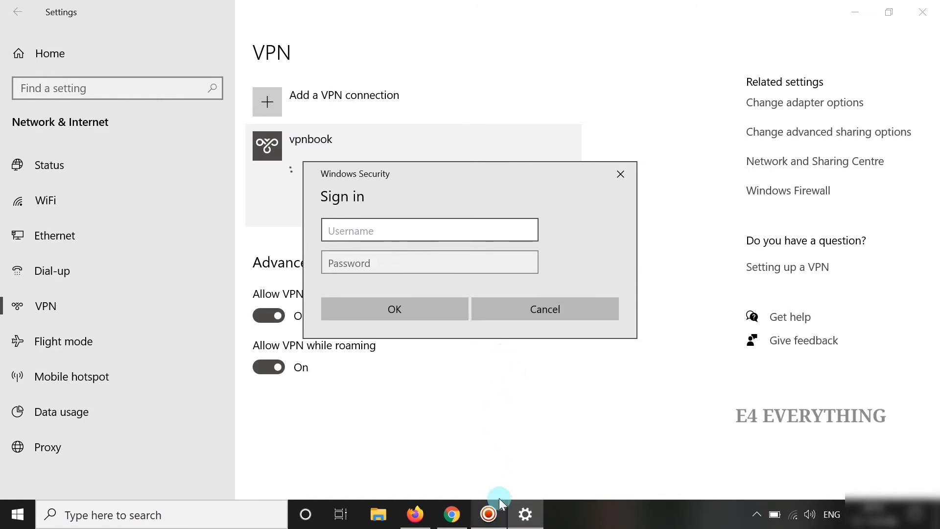
# Copy the username vpnbook from VPNBook's page into the sign-in prompt.
pyautogui.click(451, 514)
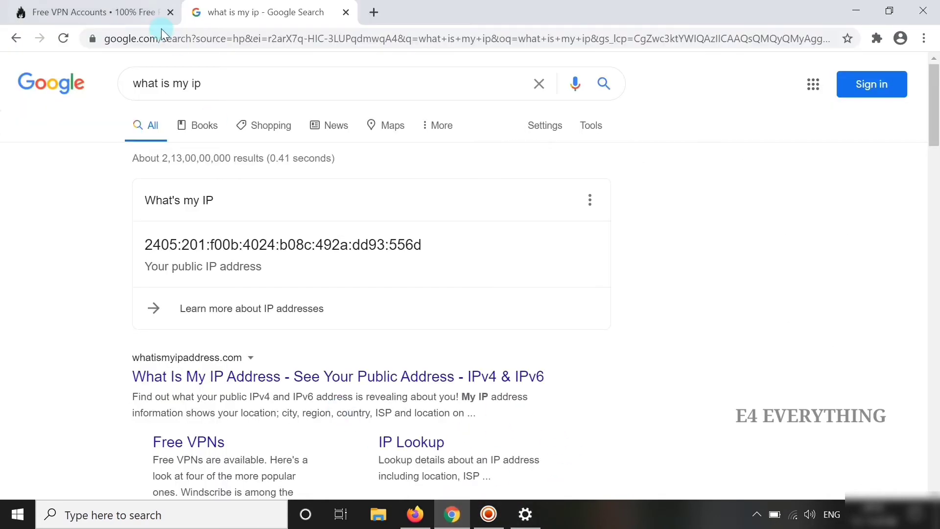
pyautogui.click(115, 14)
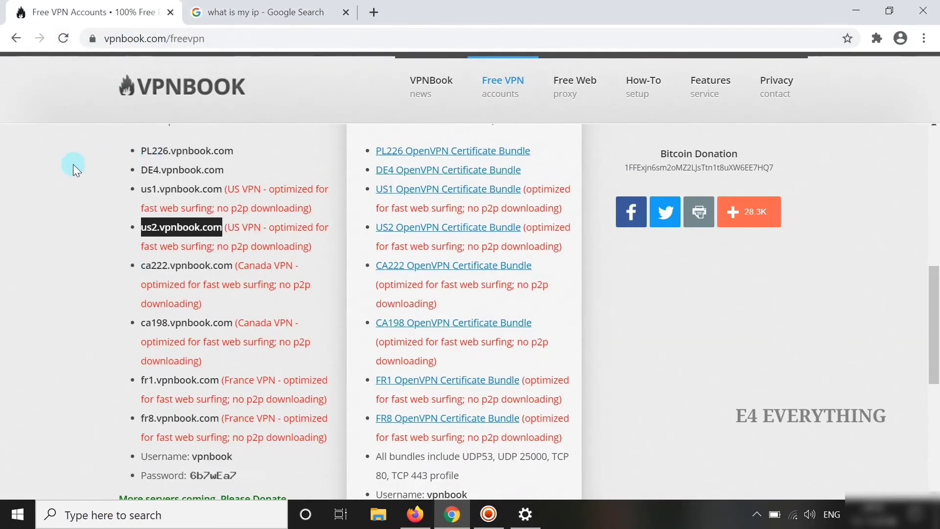
pyautogui.scroll(-3, 151, 255)
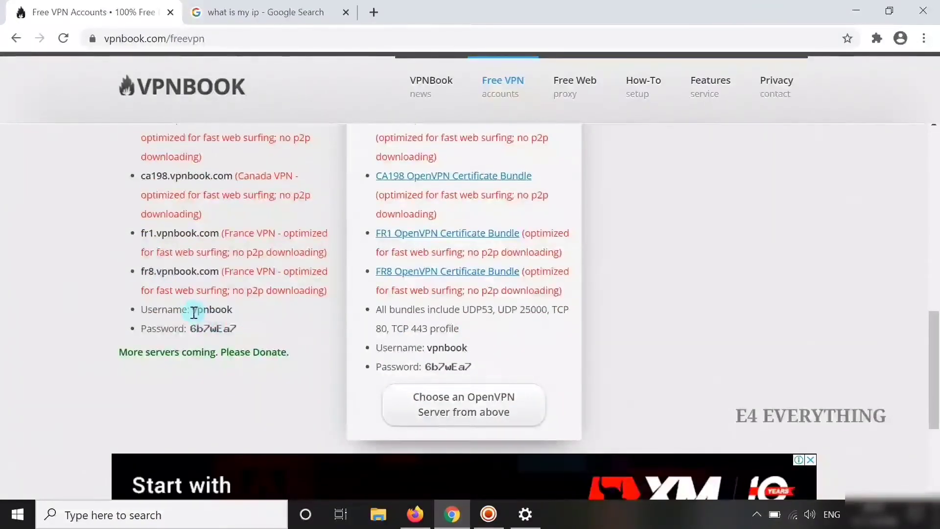
pyautogui.moveTo(193, 310); pyautogui.dragTo(236, 313)
pyautogui.doubleClick(206, 310)
pyautogui.rightClick(227, 312)
pyautogui.click(255, 322)
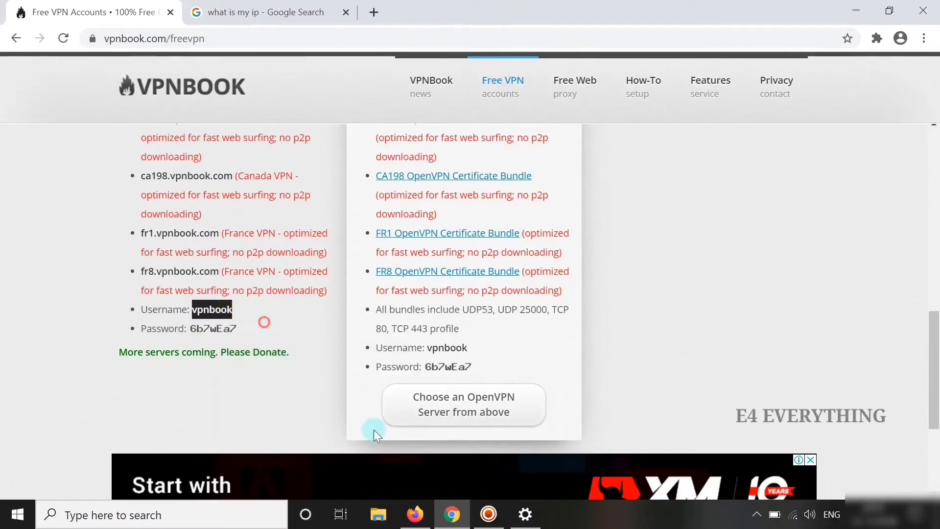
pyautogui.click(526, 513)
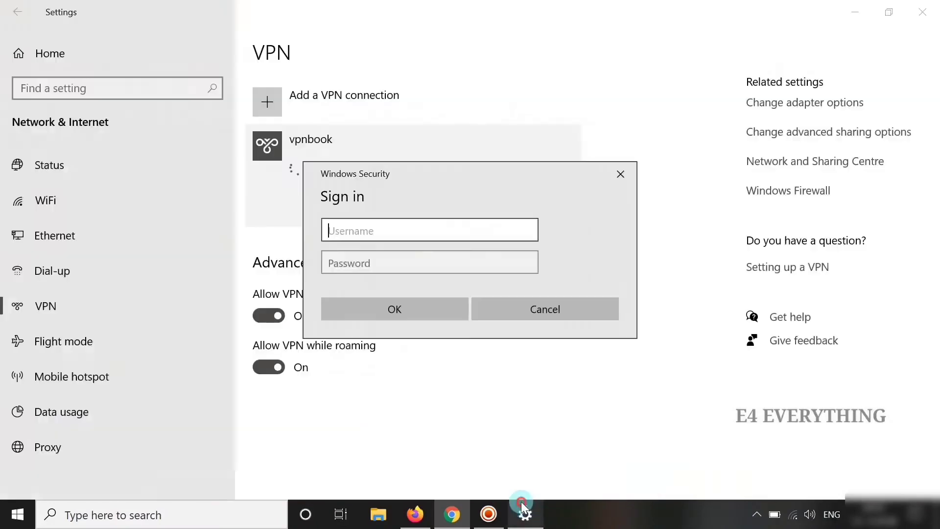
pyautogui.rightClick(382, 234)
pyautogui.click(408, 248)
# Enter the VPNBook password, verify it, and submit to connect.
pyautogui.click(378, 264)
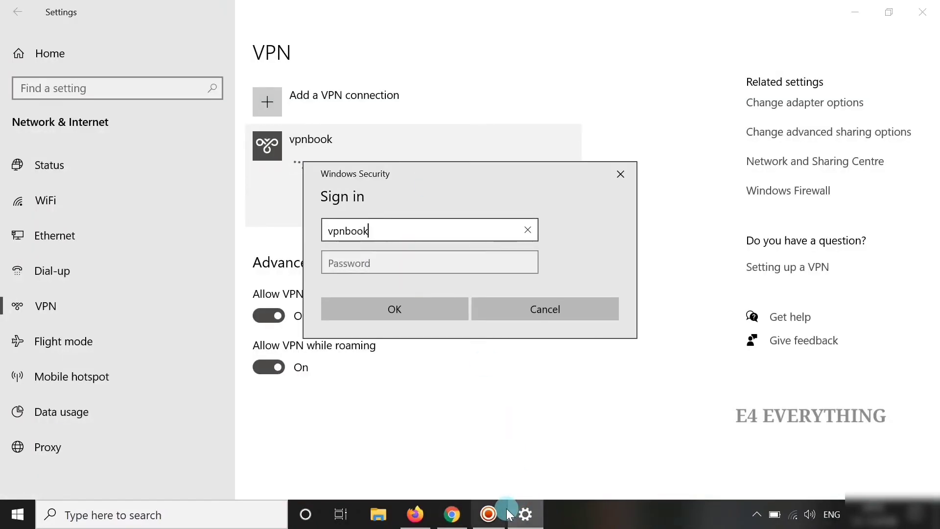
pyautogui.click(465, 506)
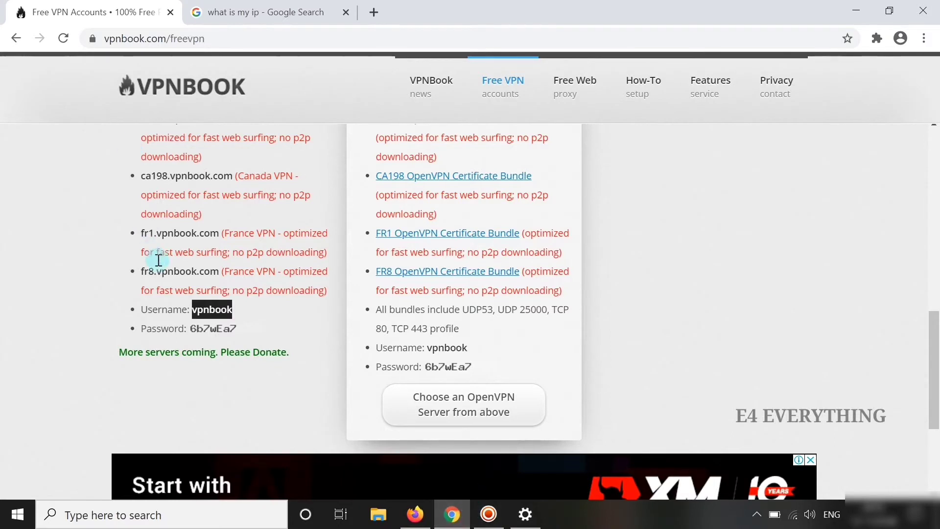
pyautogui.rightClick(219, 328)
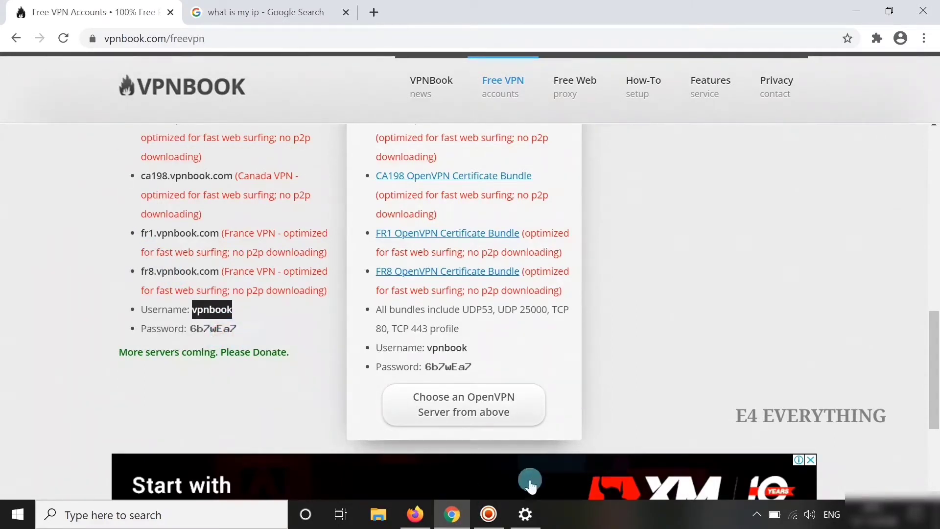
pyautogui.moveTo(525, 514)
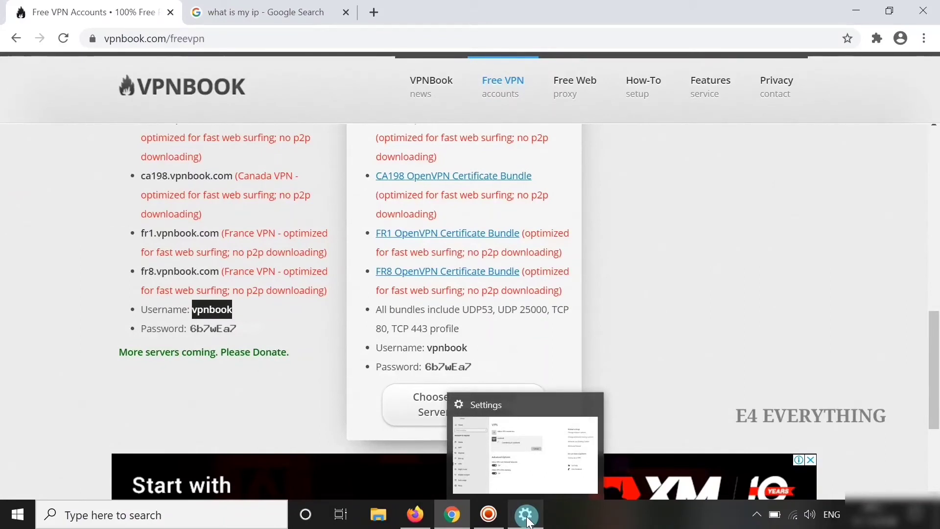
pyautogui.click(527, 515)
pyautogui.click(387, 266)
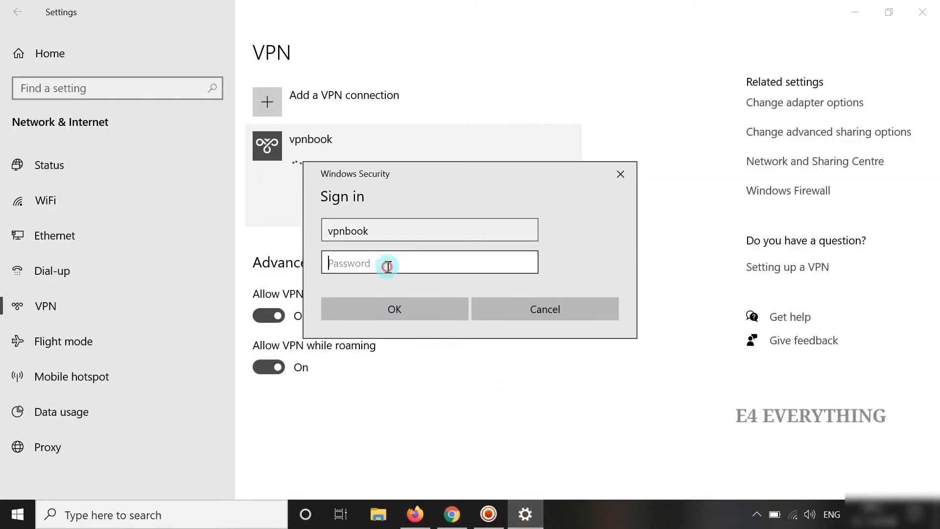
pyautogui.write('e')
pyautogui.write('7')
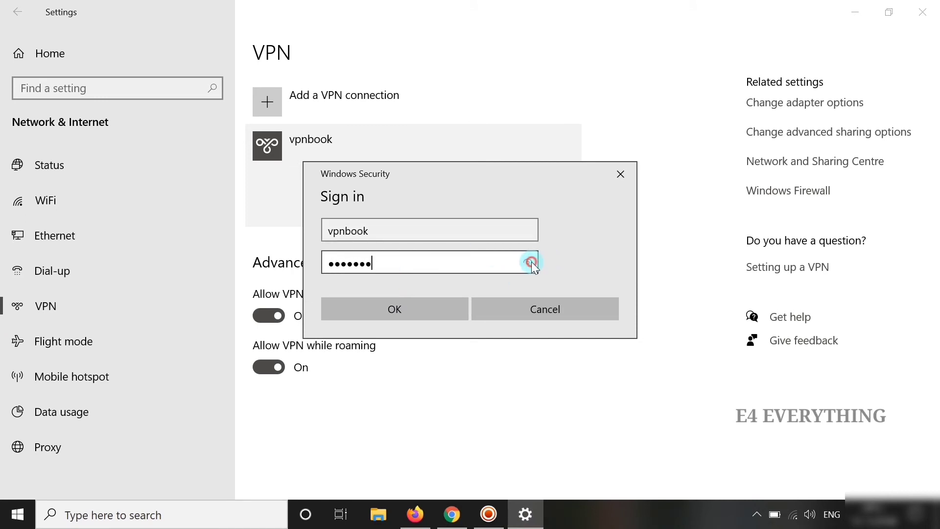
pyautogui.click(531, 262)
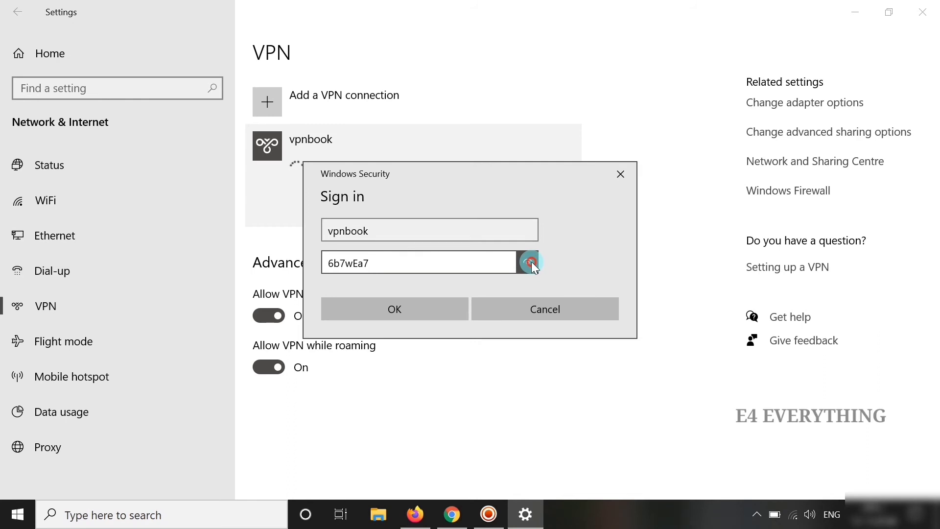
pyautogui.click(414, 308)
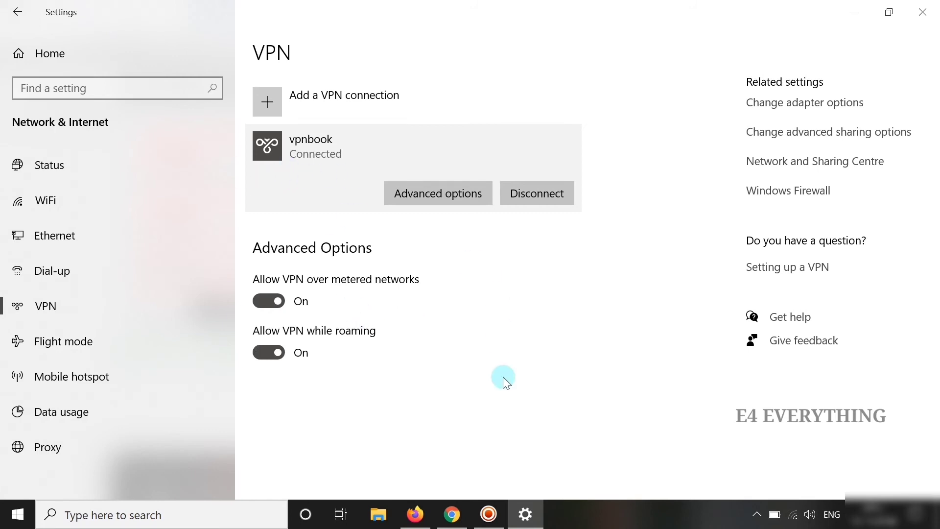
# Reload the 'what is my ip' results tab in Chrome to recheck the public IP.
pyautogui.click(452, 514)
pyautogui.click(276, 15)
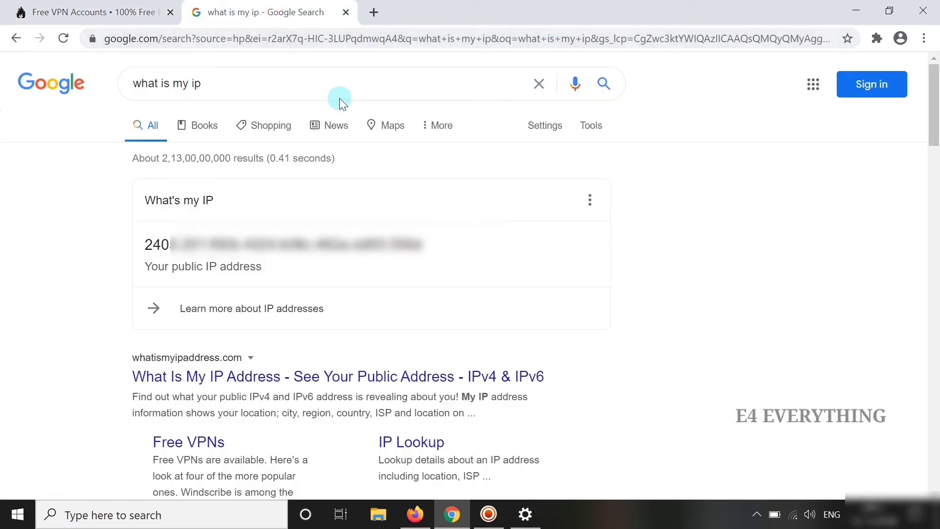
pyautogui.rightClick(660, 233)
pyautogui.click(717, 281)
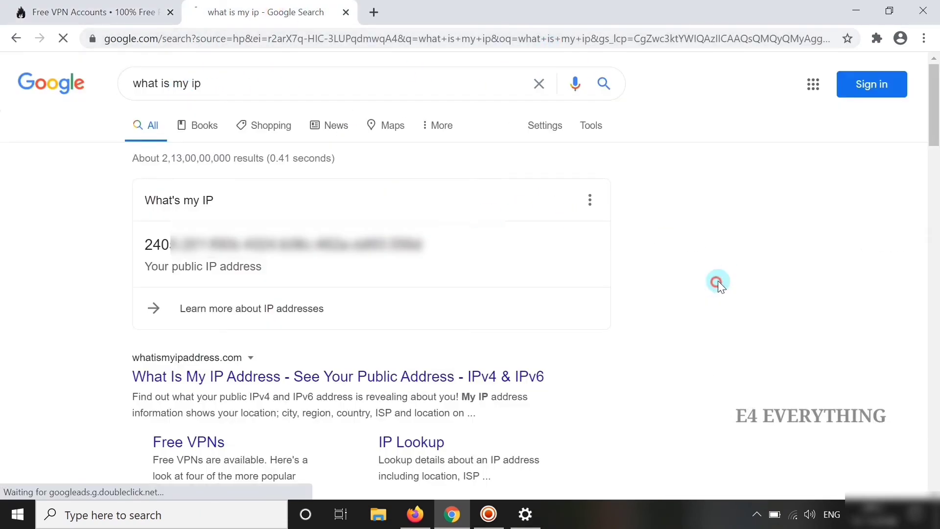